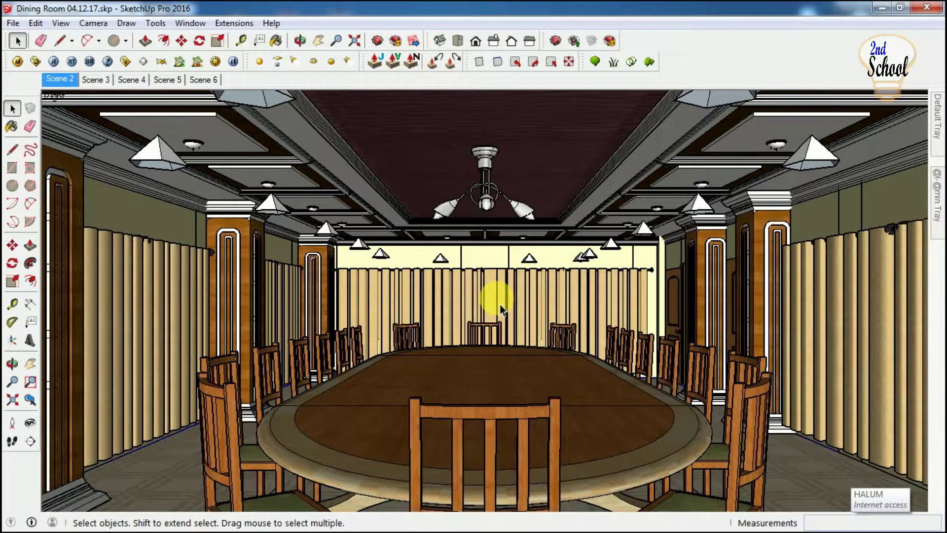
- Apply V-Ray's Interior preset 03_Medium_Quality_Interior in the V-Ray options
left_click(37, 62)
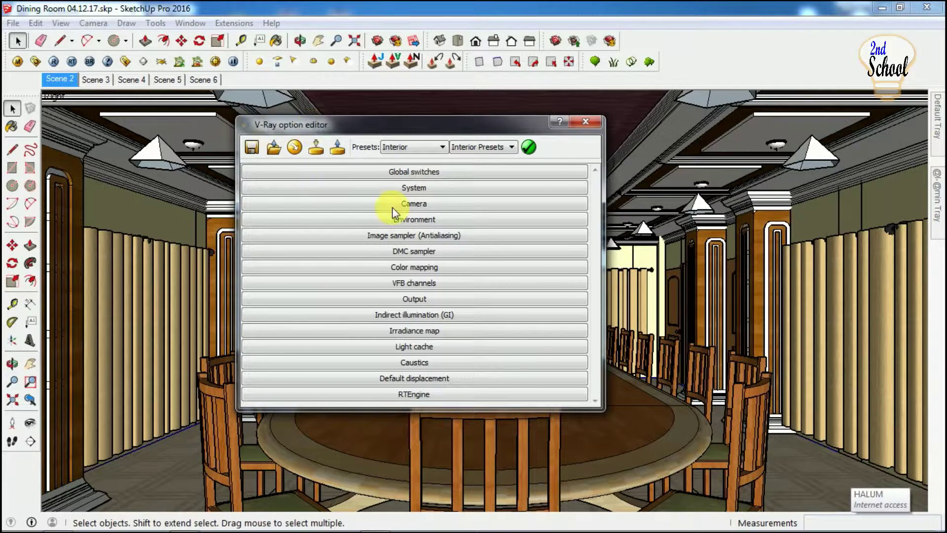
left_click(441, 147)
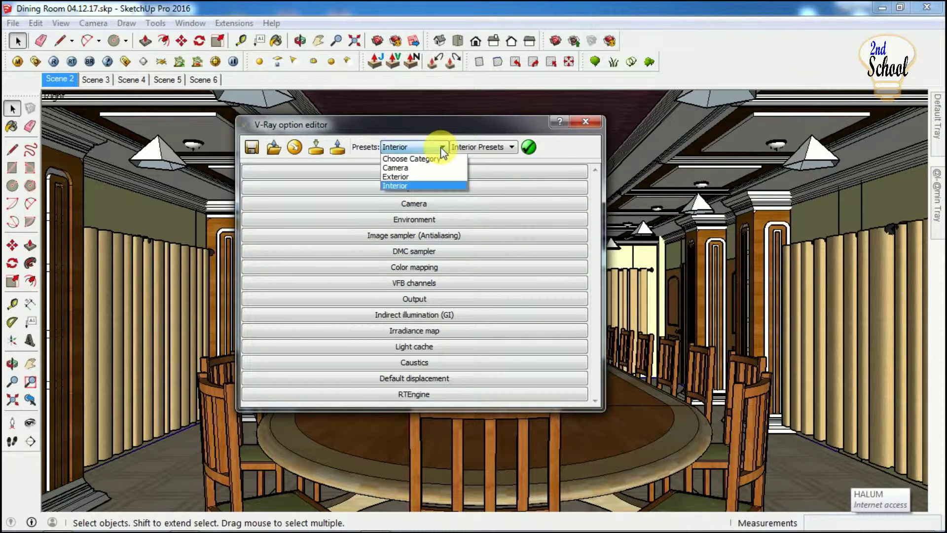
left_click(409, 187)
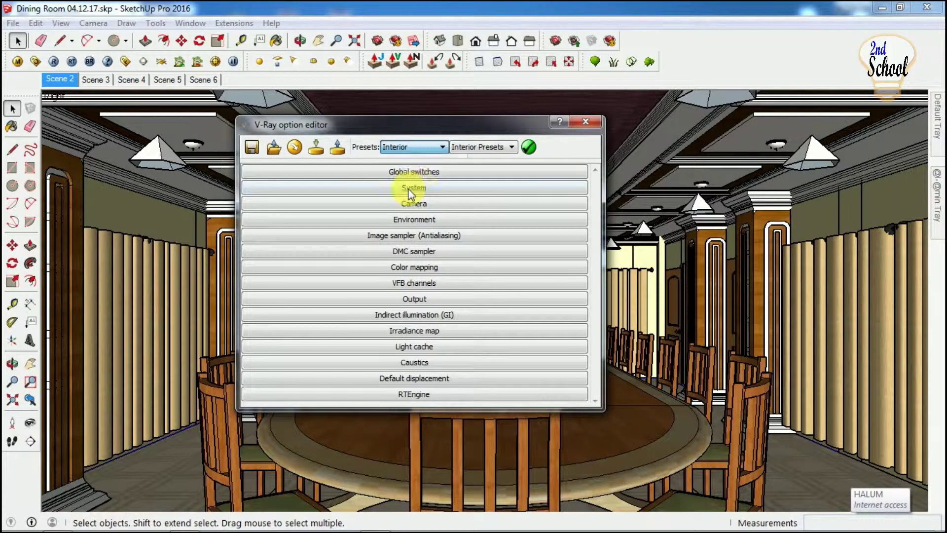
left_click(484, 147)
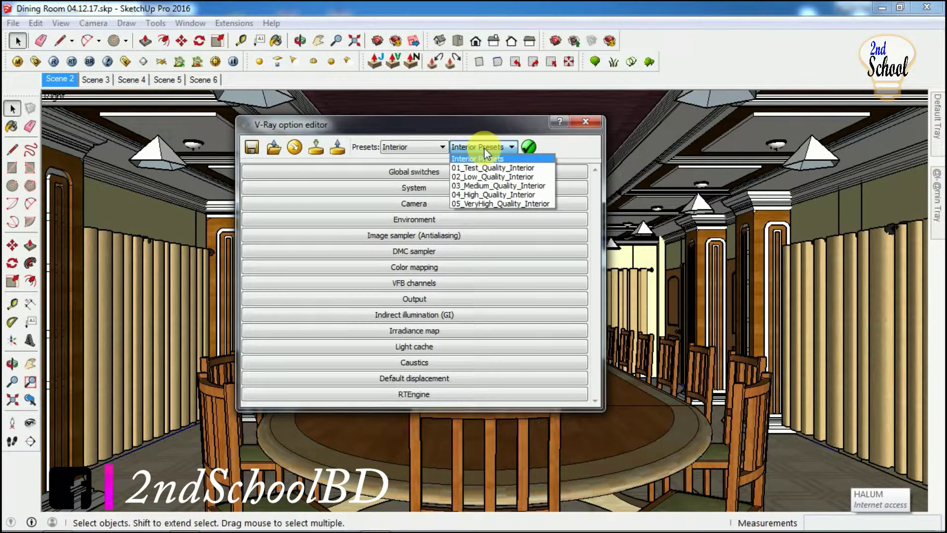
left_click(487, 190)
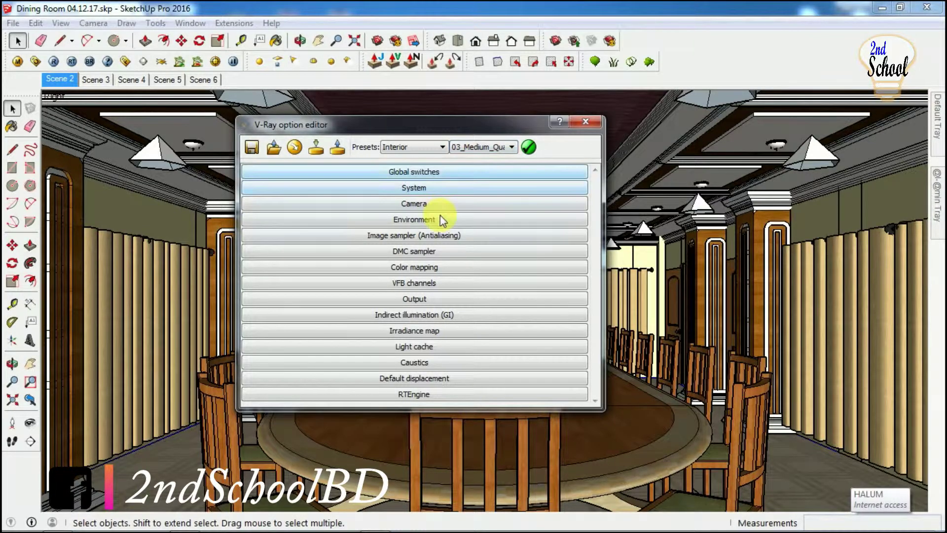
left_click(422, 172)
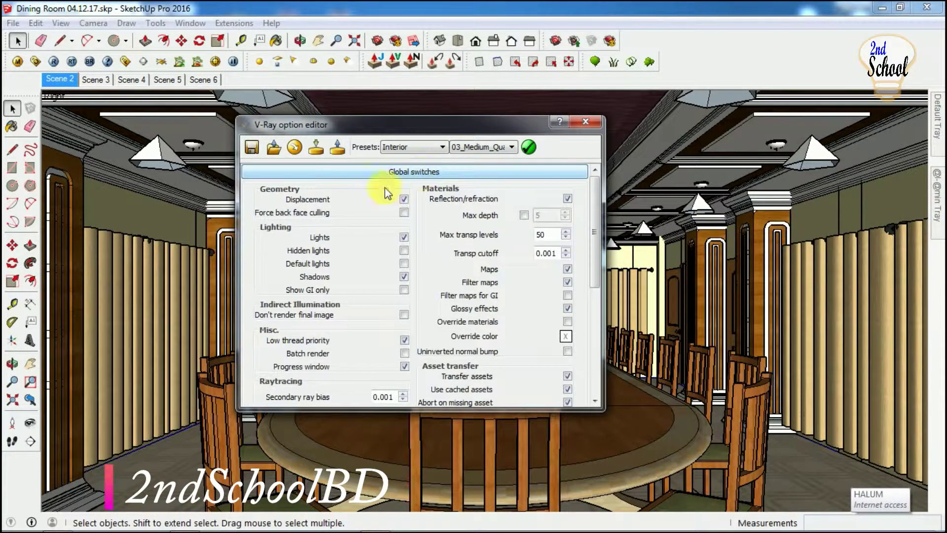
left_click(421, 171)
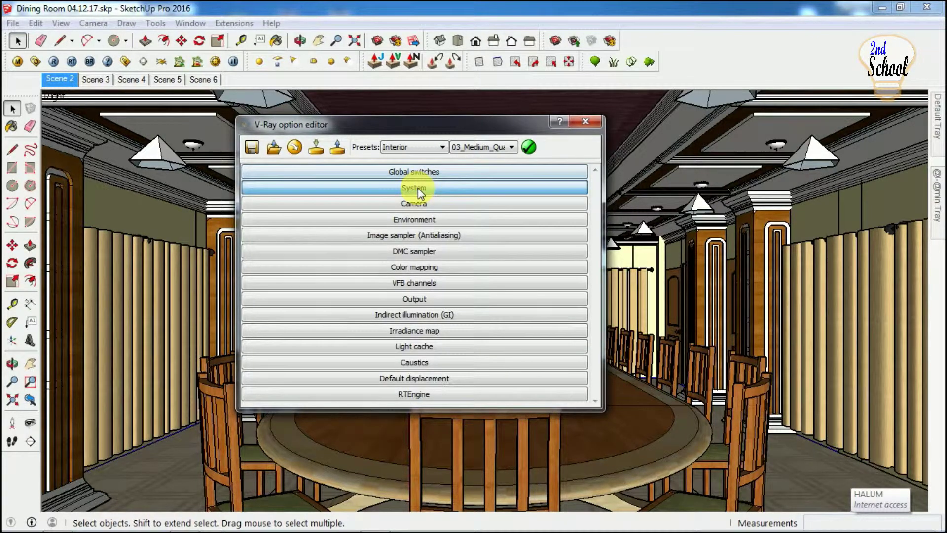
left_click(418, 190)
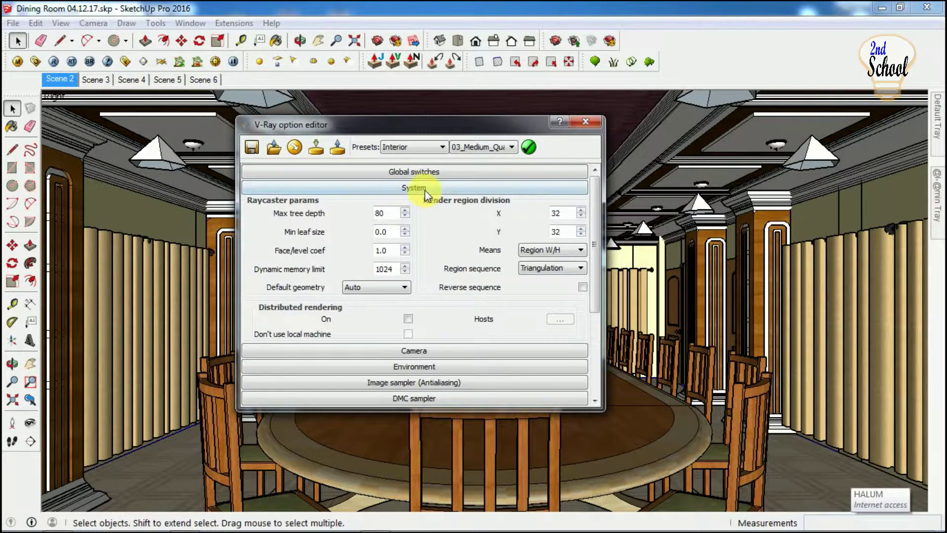
left_click(425, 191)
left_click(418, 204)
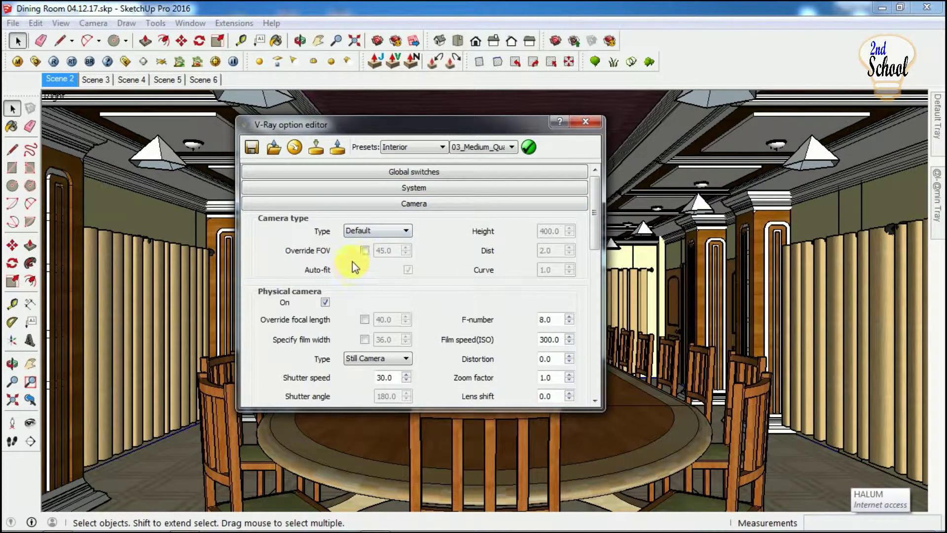
double_click(384, 378)
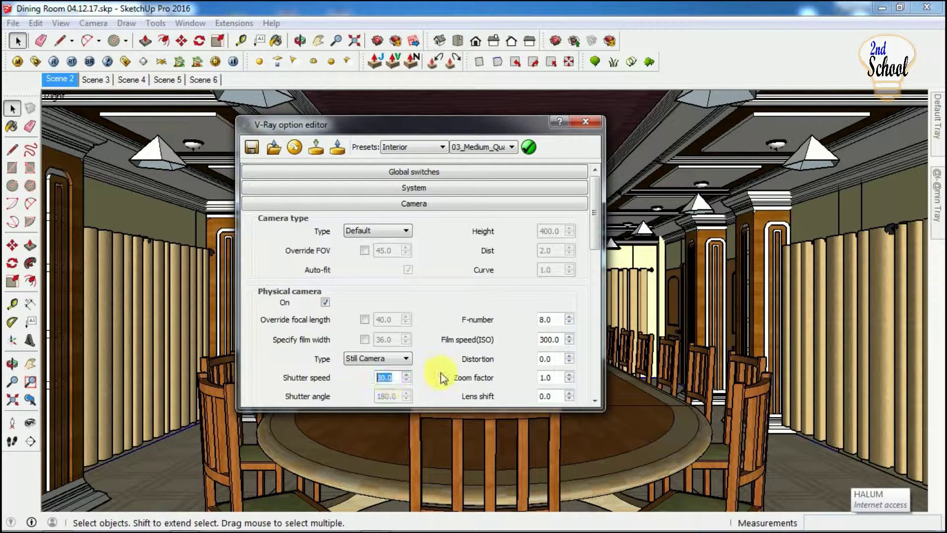
double_click(562, 341)
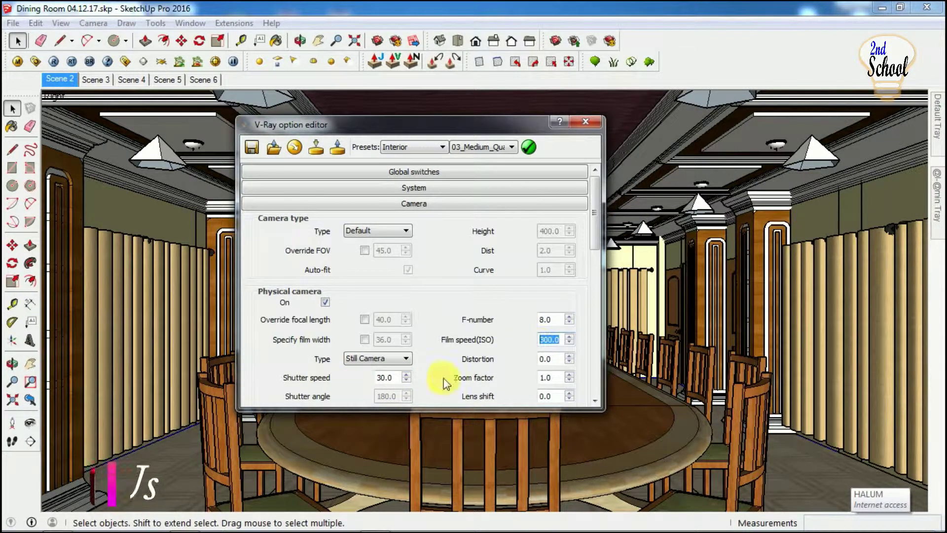
left_click(421, 204)
left_click(415, 221)
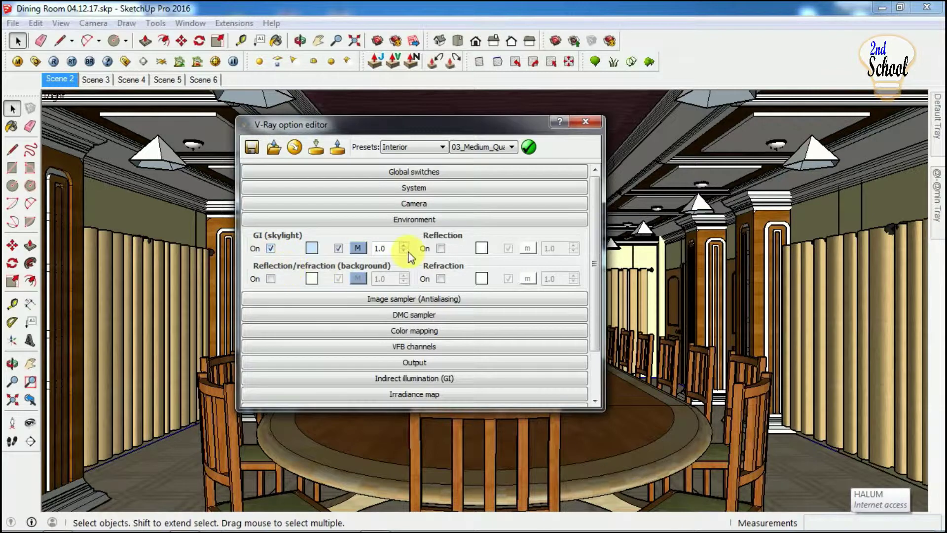
left_click(410, 222)
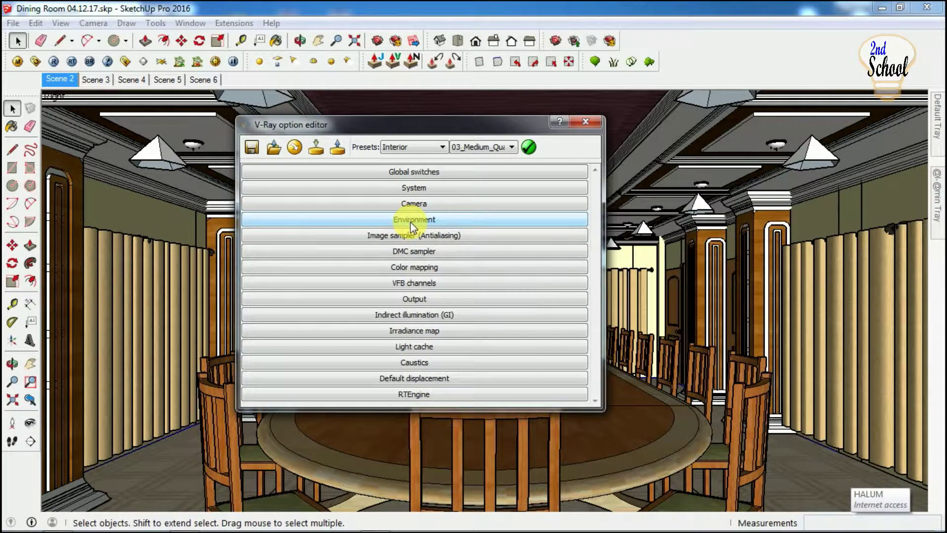
- Set the V-Ray Output size preset to 1024x768, then collapse the Output rollout
left_click(413, 299)
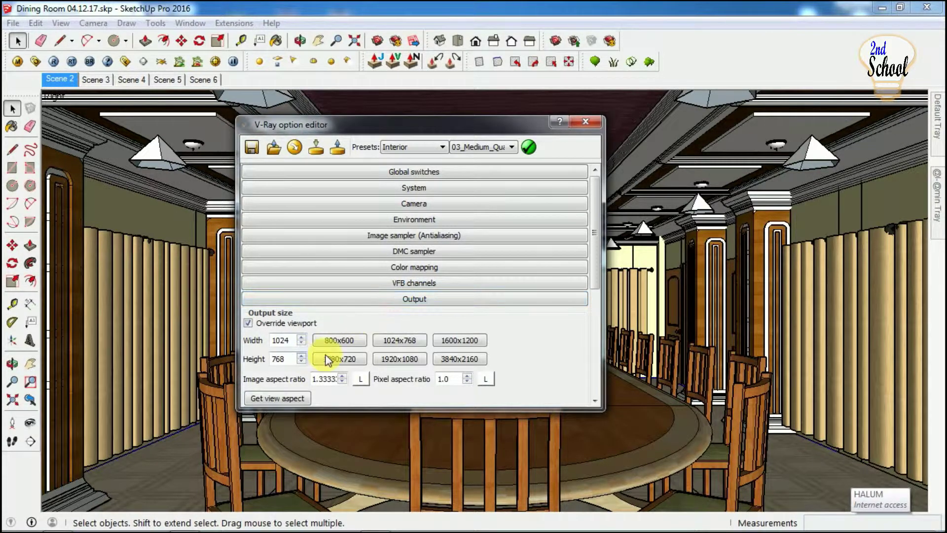
left_click(406, 342)
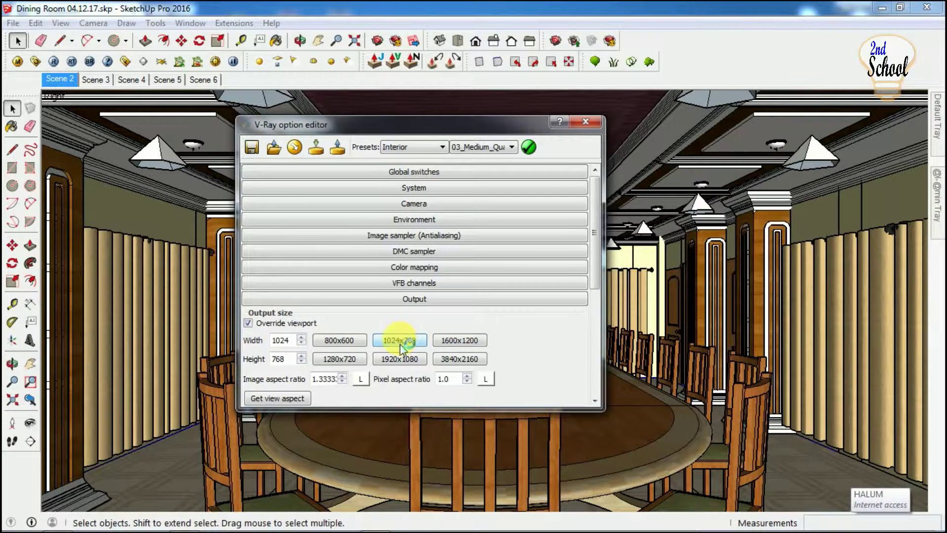
left_click(407, 300)
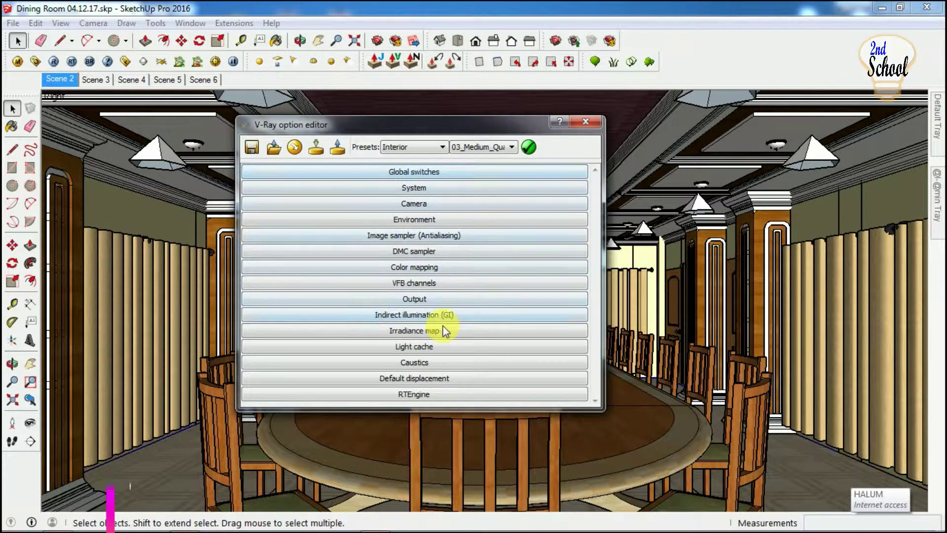
left_click(529, 146)
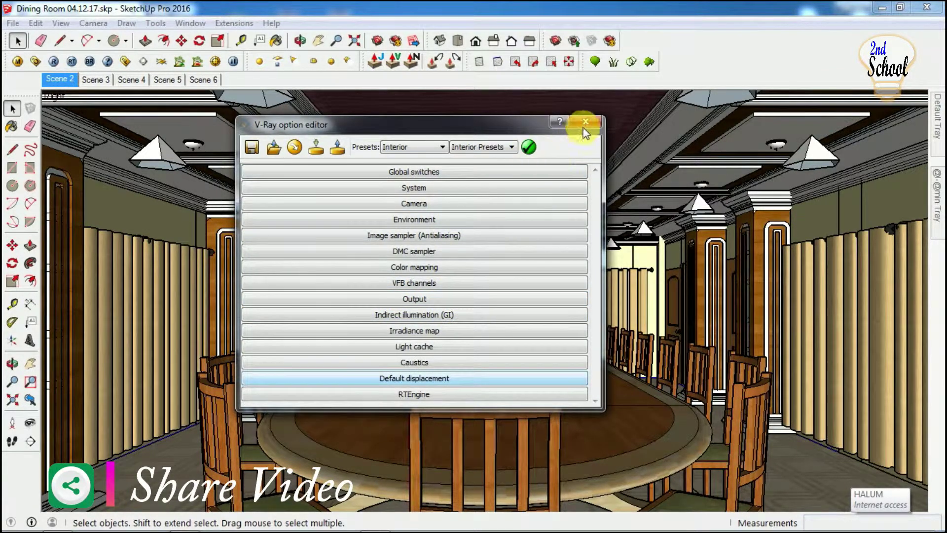
- Close the V-Ray option editor and start rendering the dining room scene
left_click(585, 121)
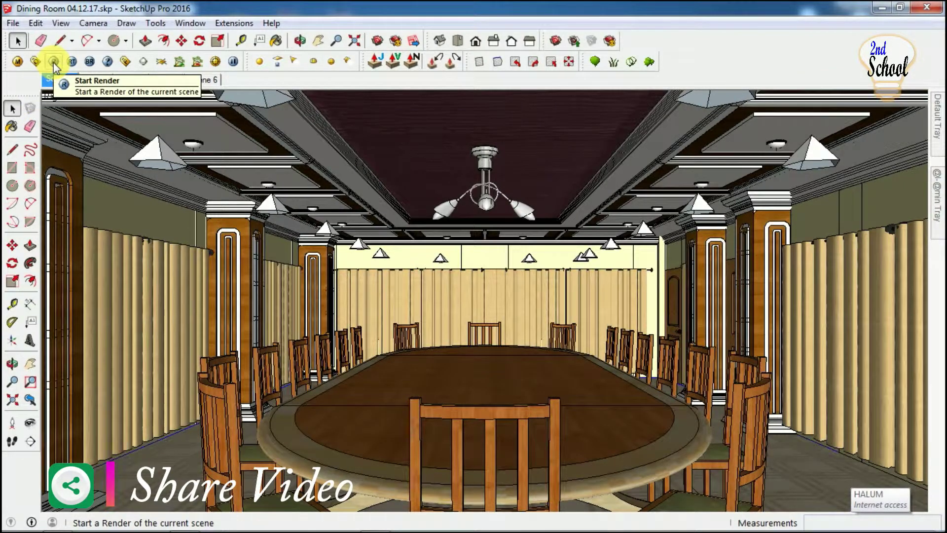
left_click(53, 62)
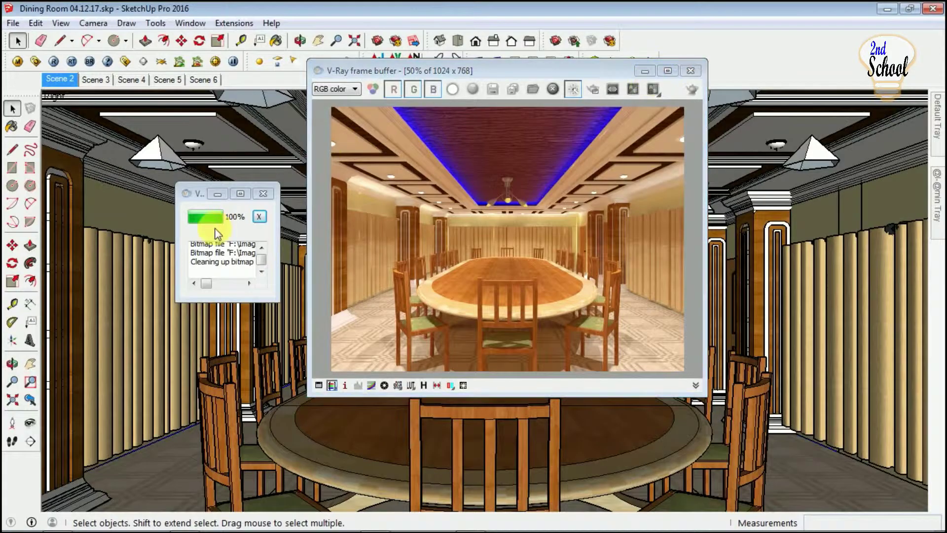
- Maximize the frame buffer and save the render as TIFF file 'aaaaaa'
left_click(668, 70)
scroll(466, 266, "up", 1)
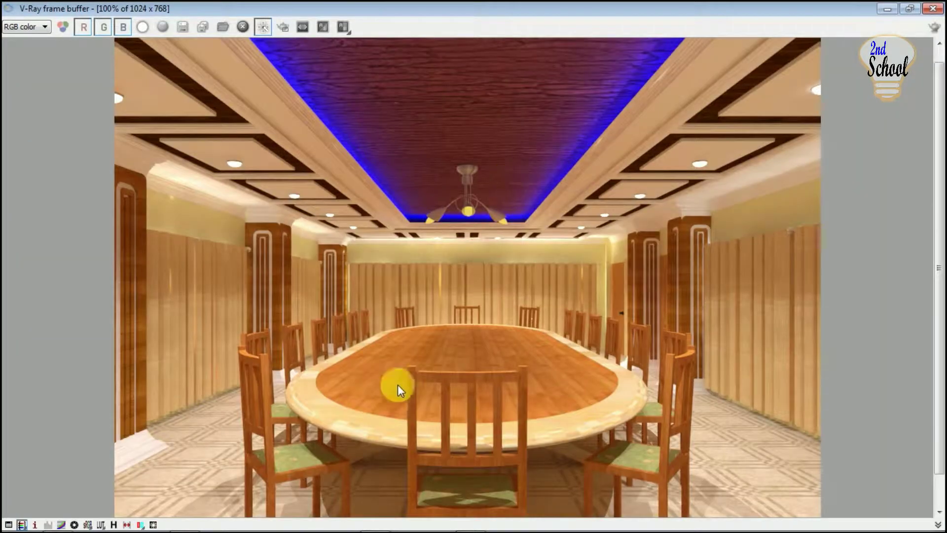
left_click(183, 28)
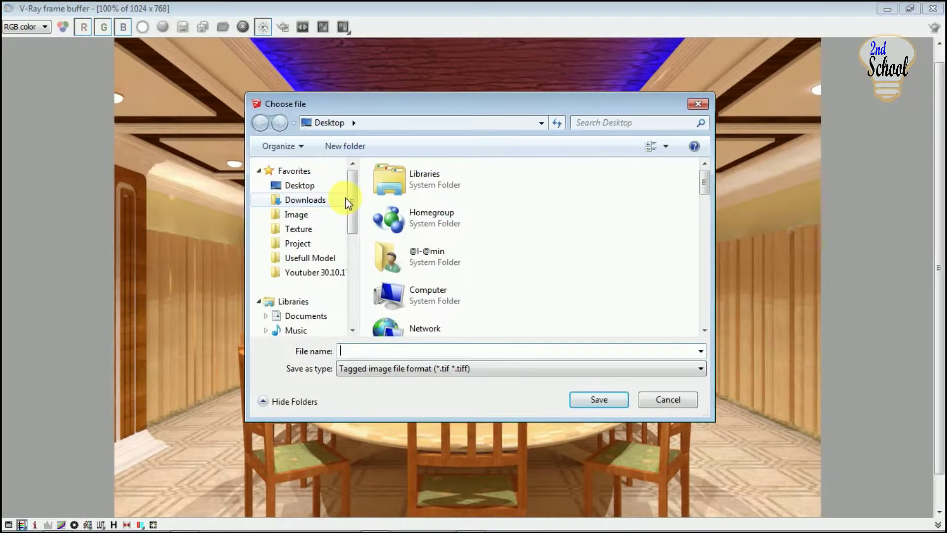
type("aaaa")
type("aa")
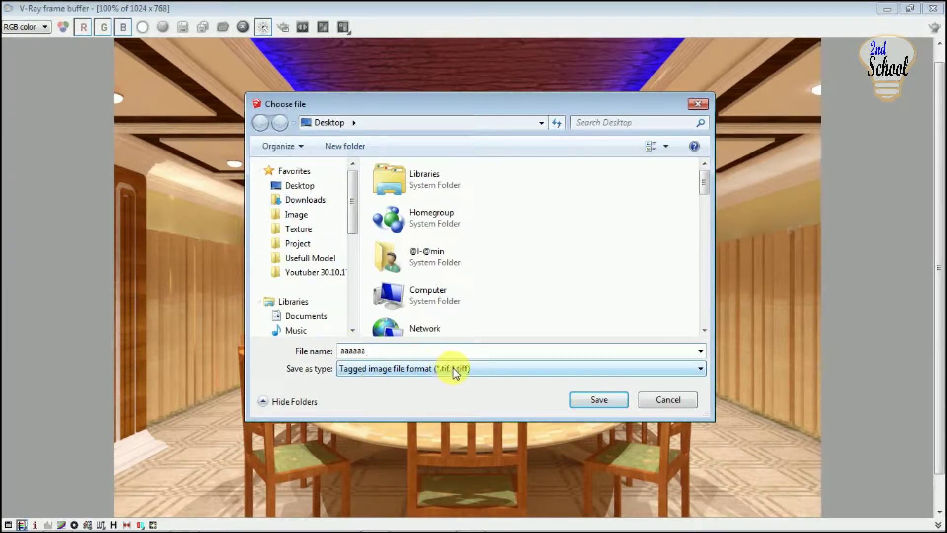
left_click(448, 370)
left_click(425, 466)
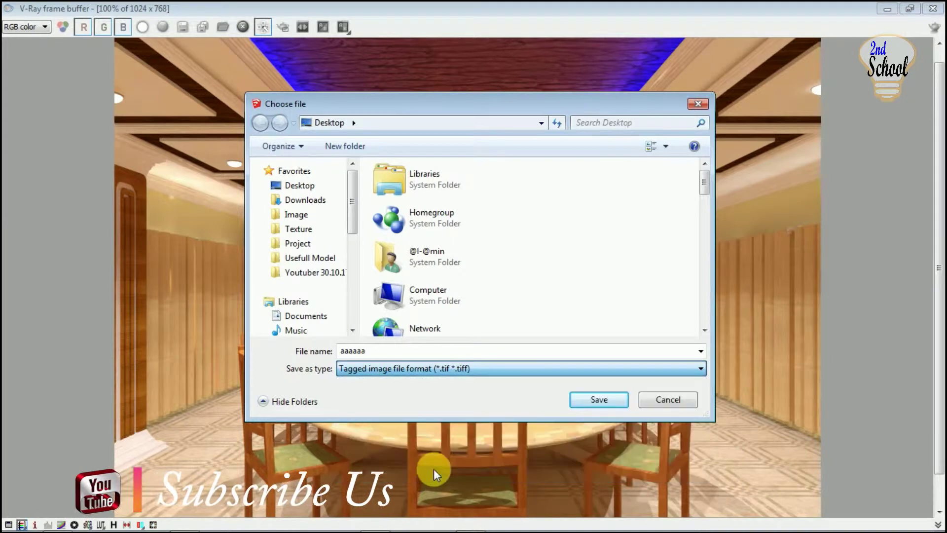
left_click(596, 399)
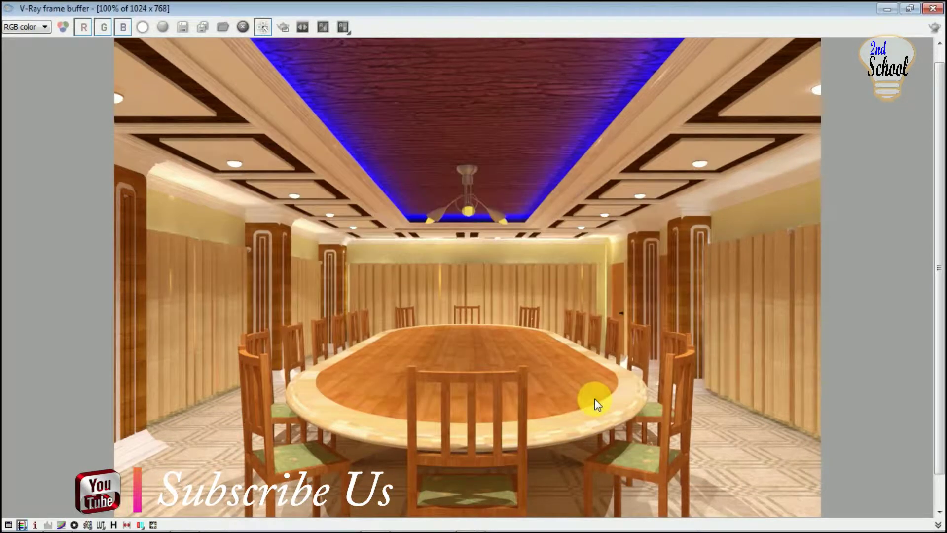
- Save the render again as a JPEG named 'aaaaa'
left_click(183, 27)
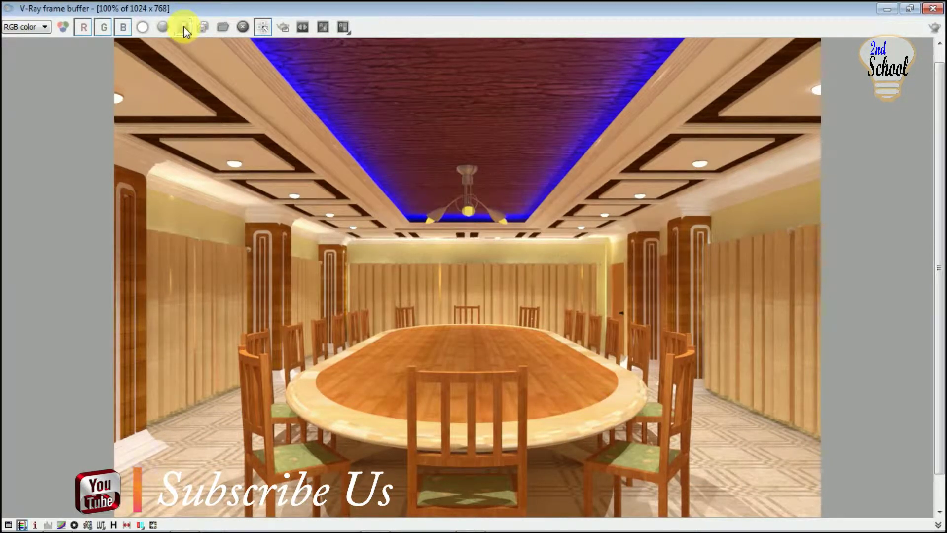
left_click(443, 369)
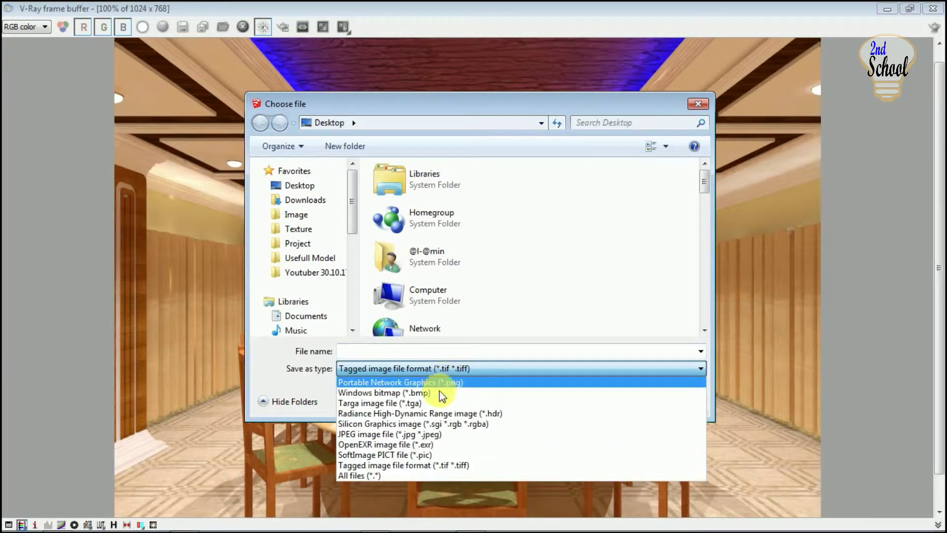
left_click(437, 434)
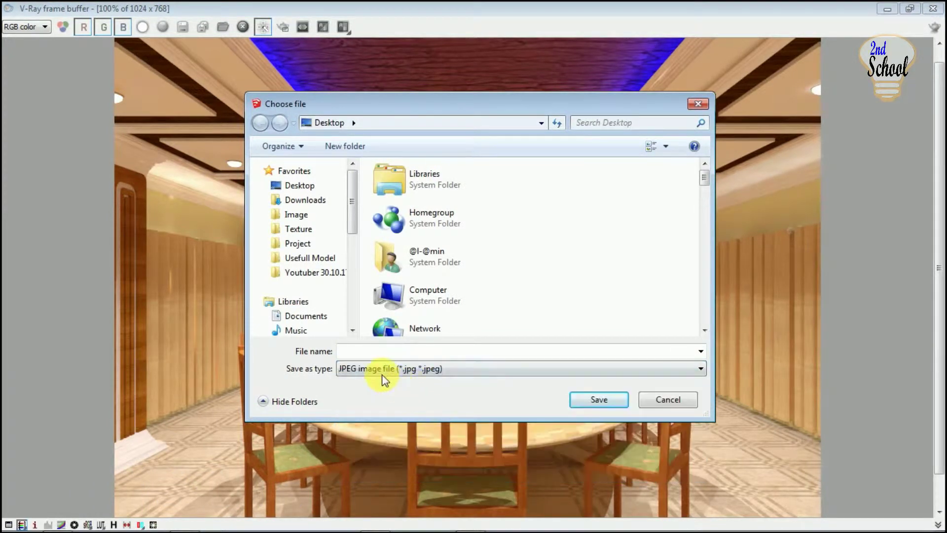
type("aaaaa")
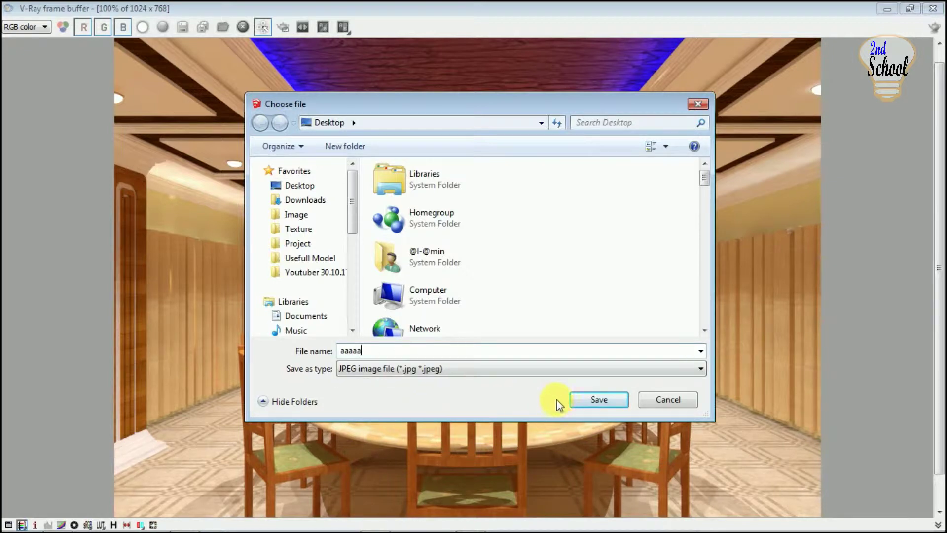
left_click(584, 401)
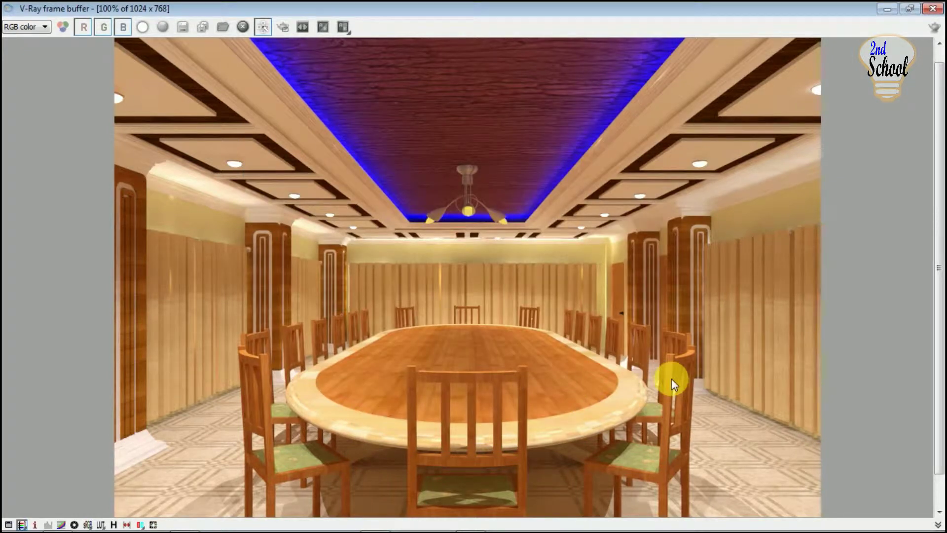
- Close the V-Ray frame buffer and open aaaaa.jpg from the desktop in Photo Viewer
left_click(932, 8)
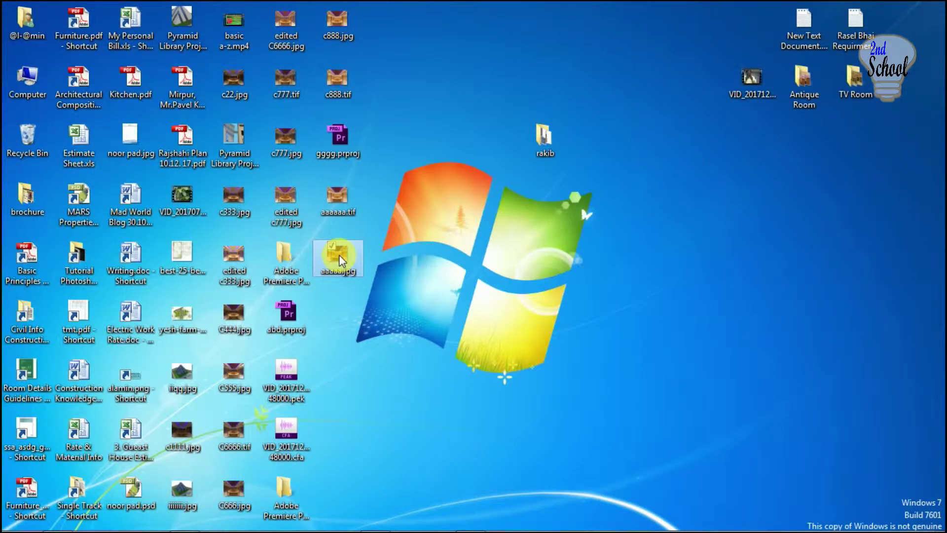
double_click(338, 255)
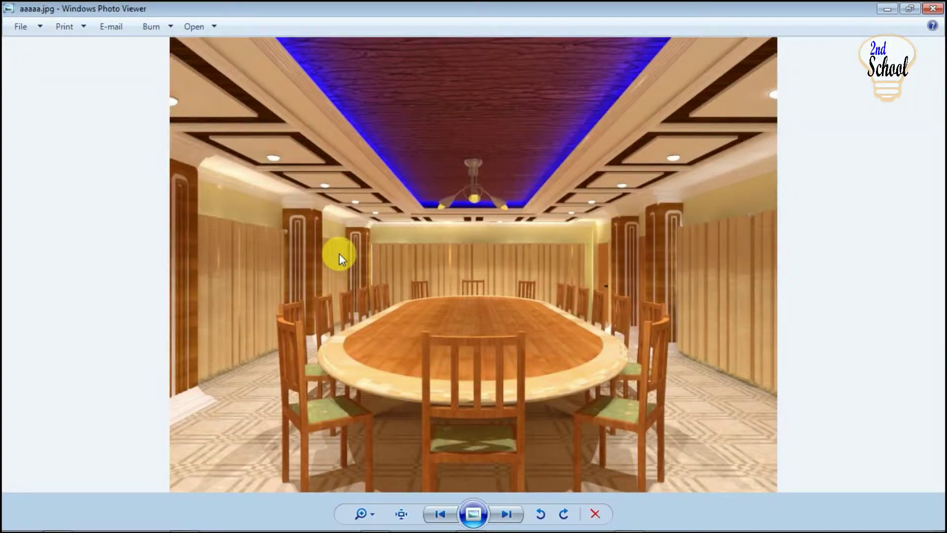